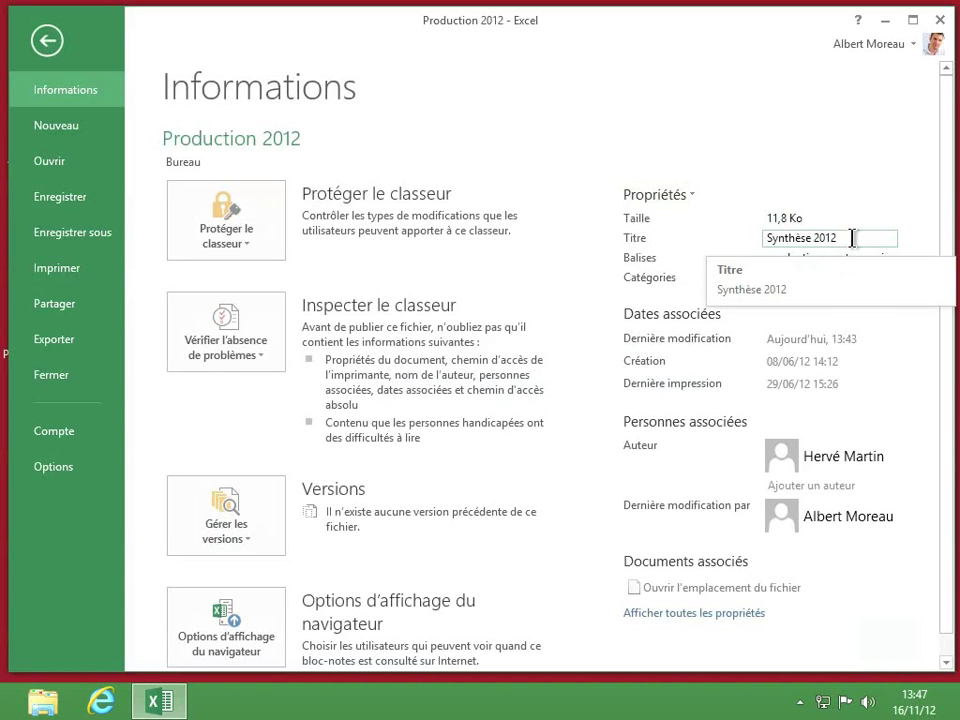
Step: Review the workbook's title and category properties, and briefly open the folder where the file is stored
key("Return")
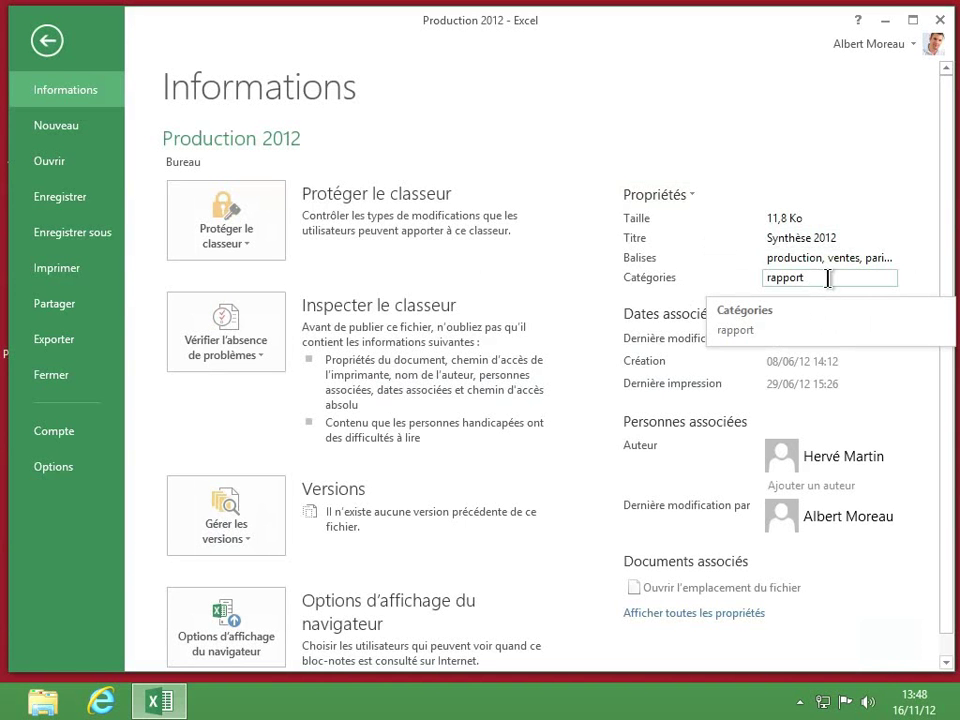
left_click(837, 308)
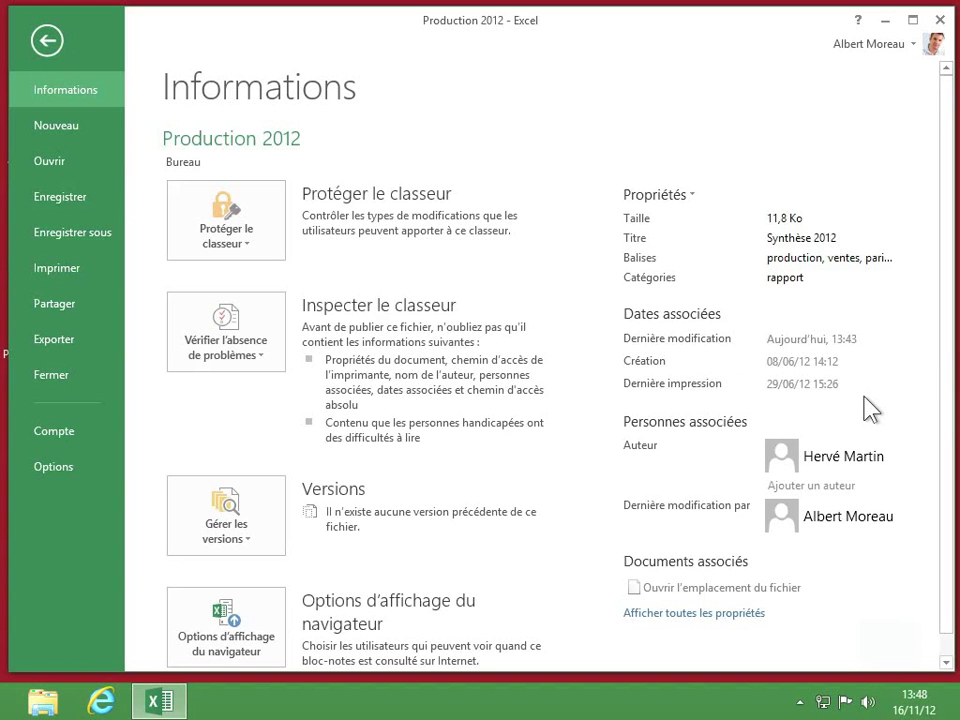
left_click(690, 592)
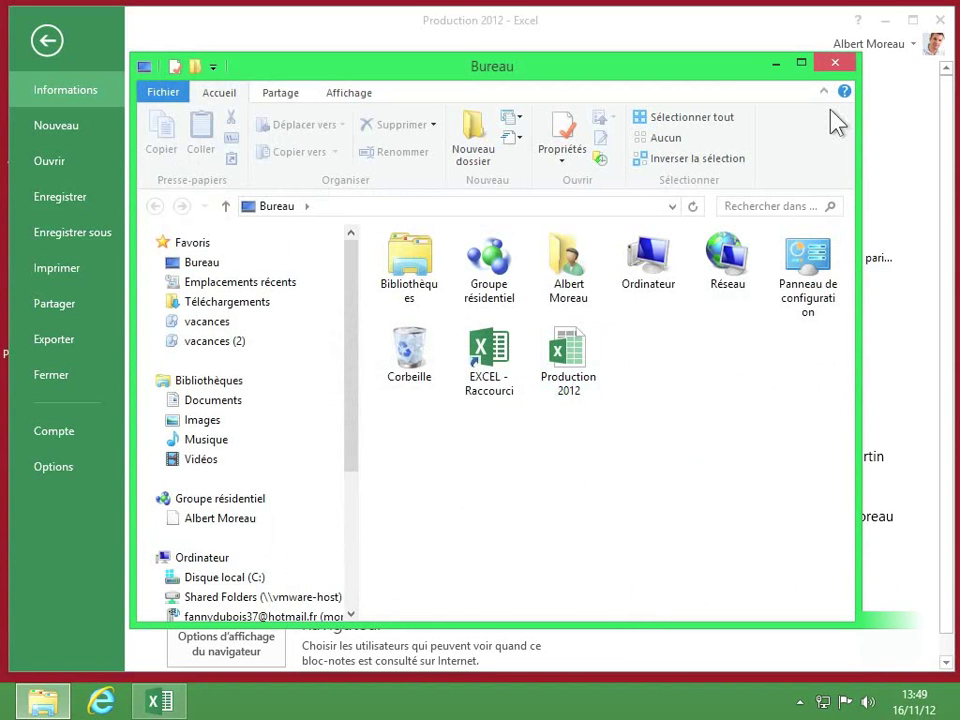
left_click(838, 66)
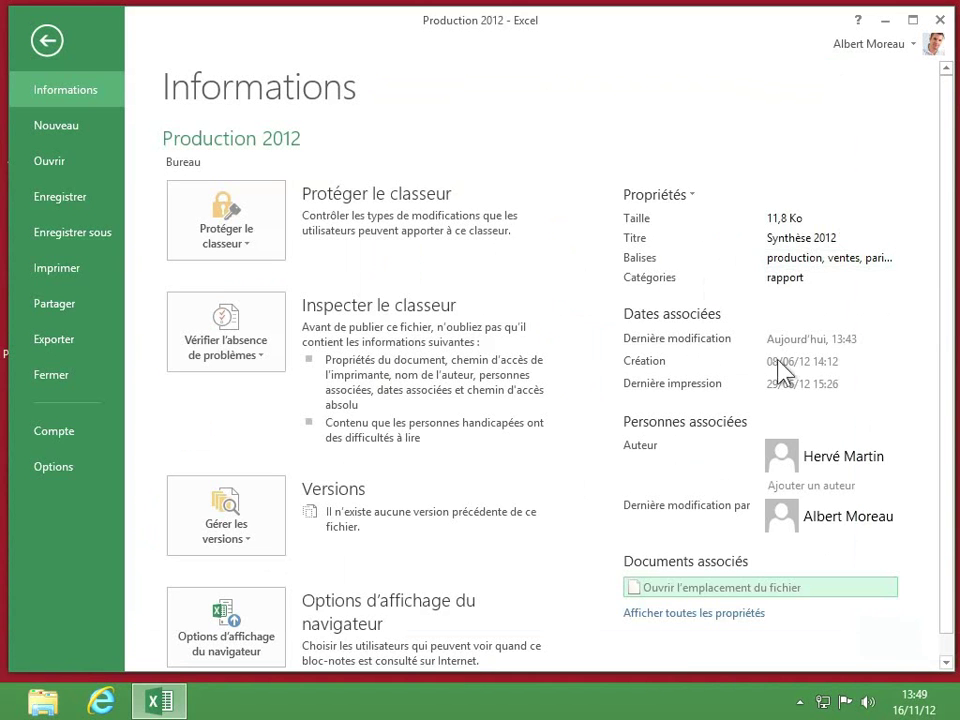
Step: Show all workbook properties and examine the État, Objet, Répertoire web and Société fields
left_click(678, 614)
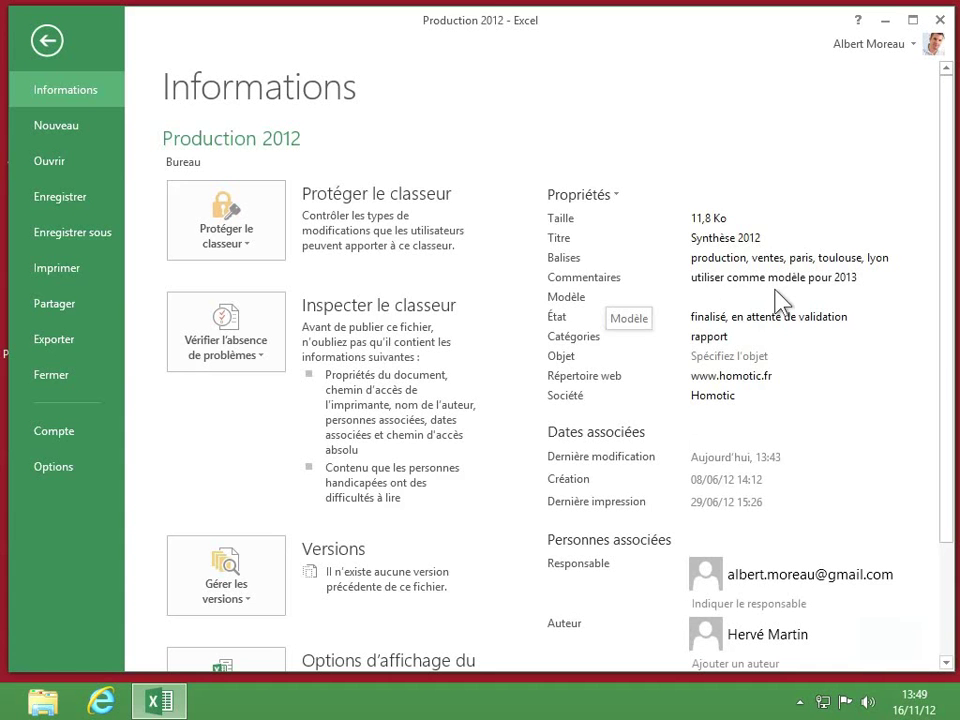
left_click(700, 316)
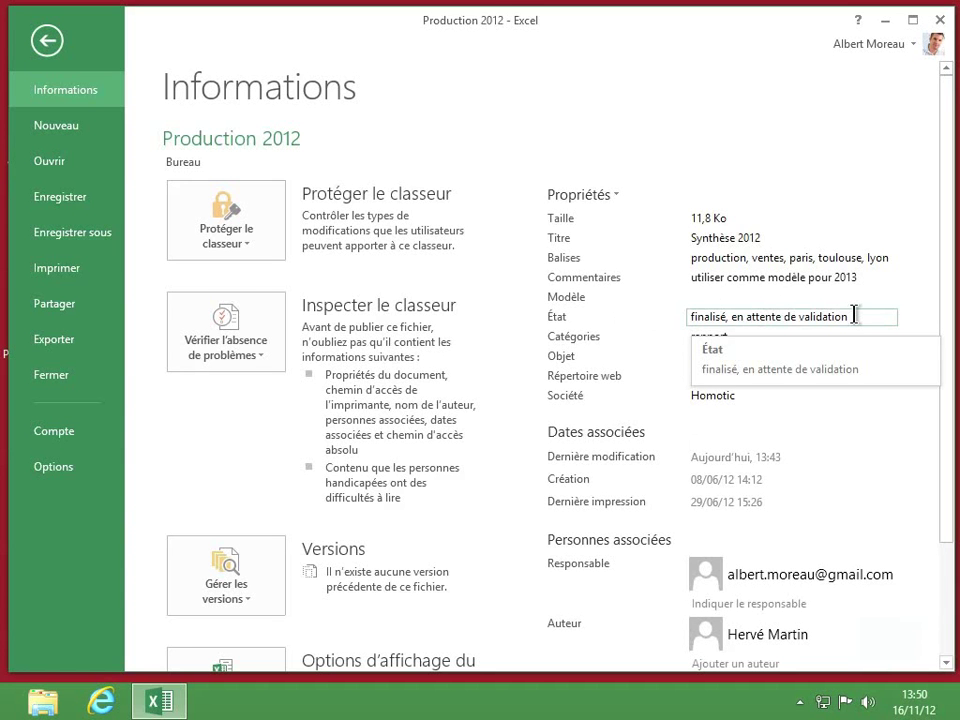
left_click(750, 357)
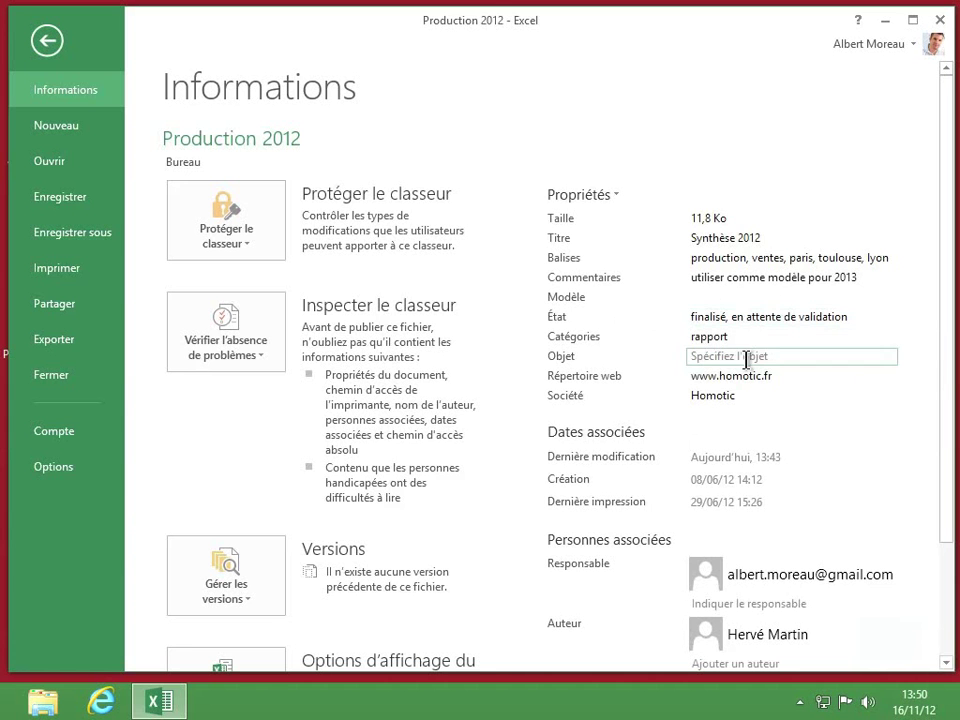
left_click(690, 376)
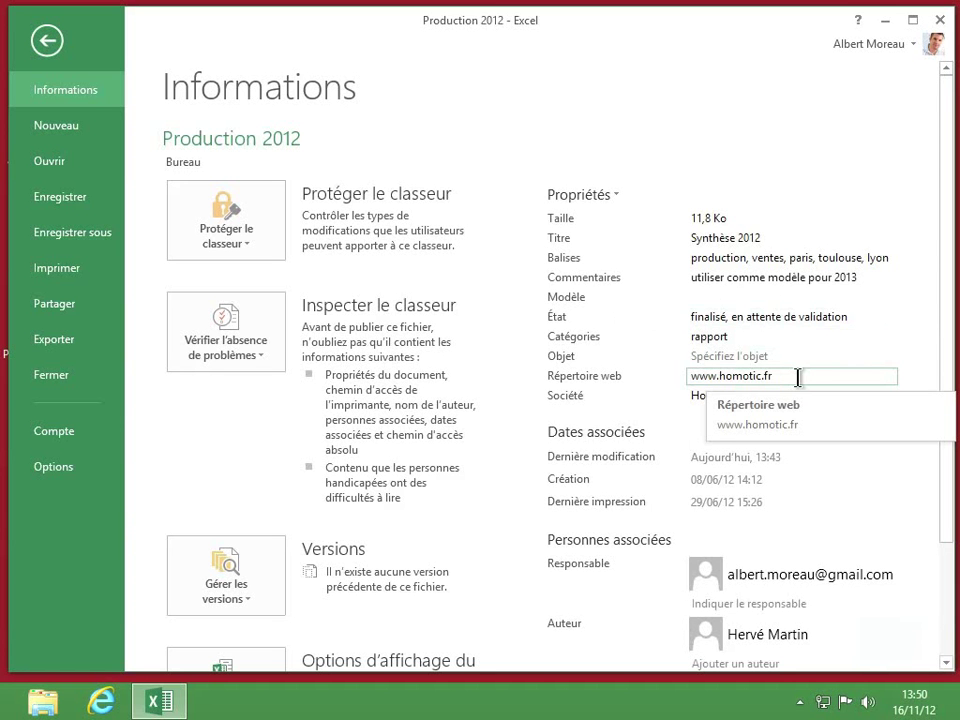
left_click(791, 400)
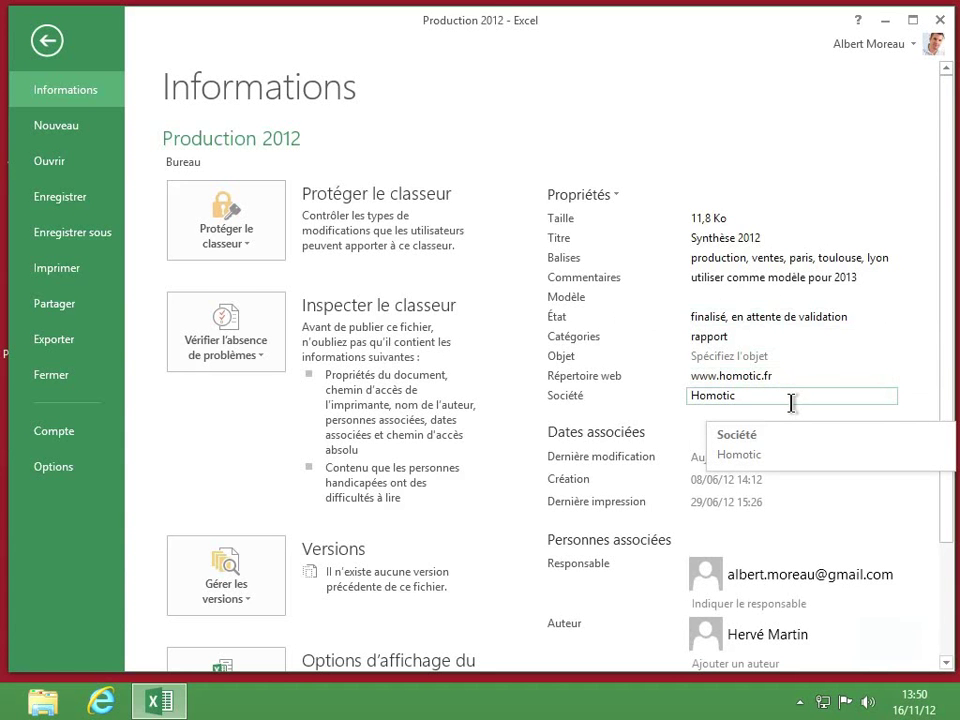
left_click(797, 425)
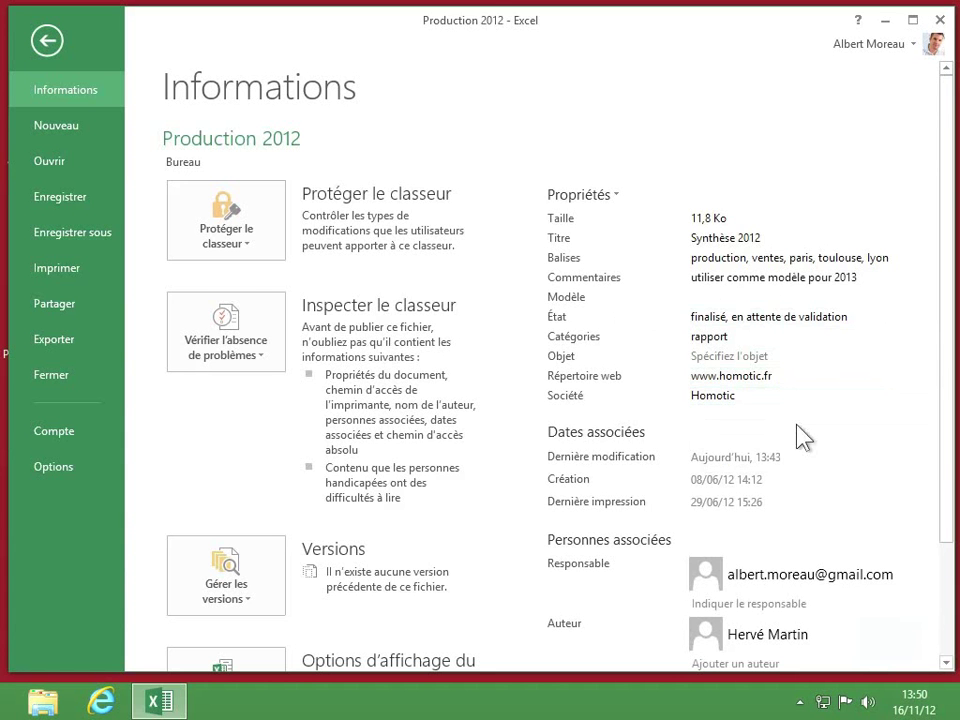
Step: Add the seventh contact of the address book as an additional Responsable for the workbook
left_click(808, 601)
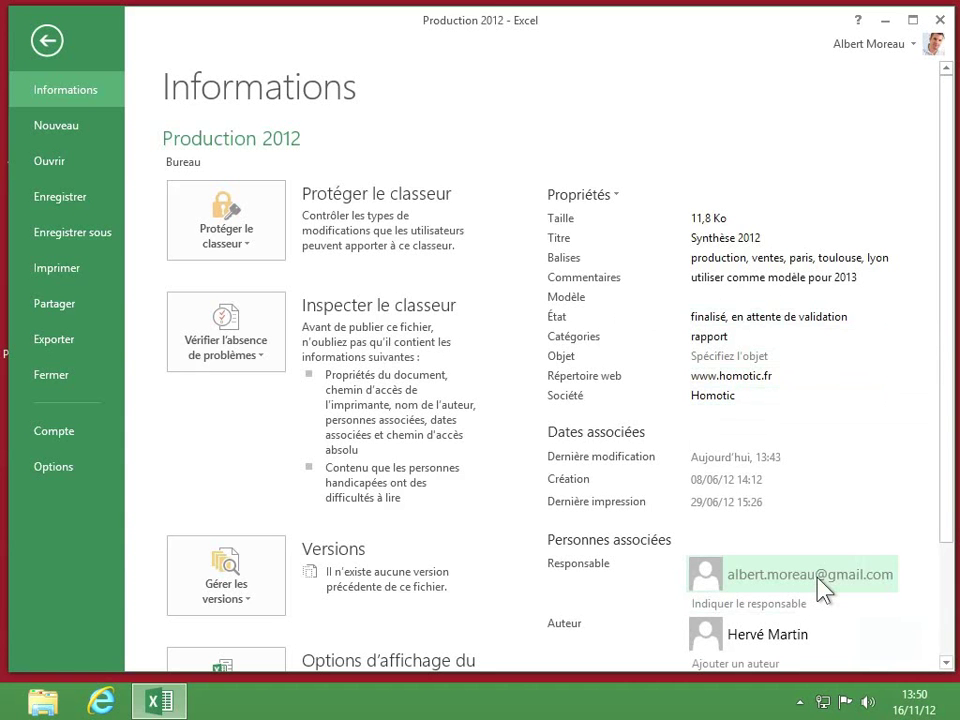
mouse_move(821, 583)
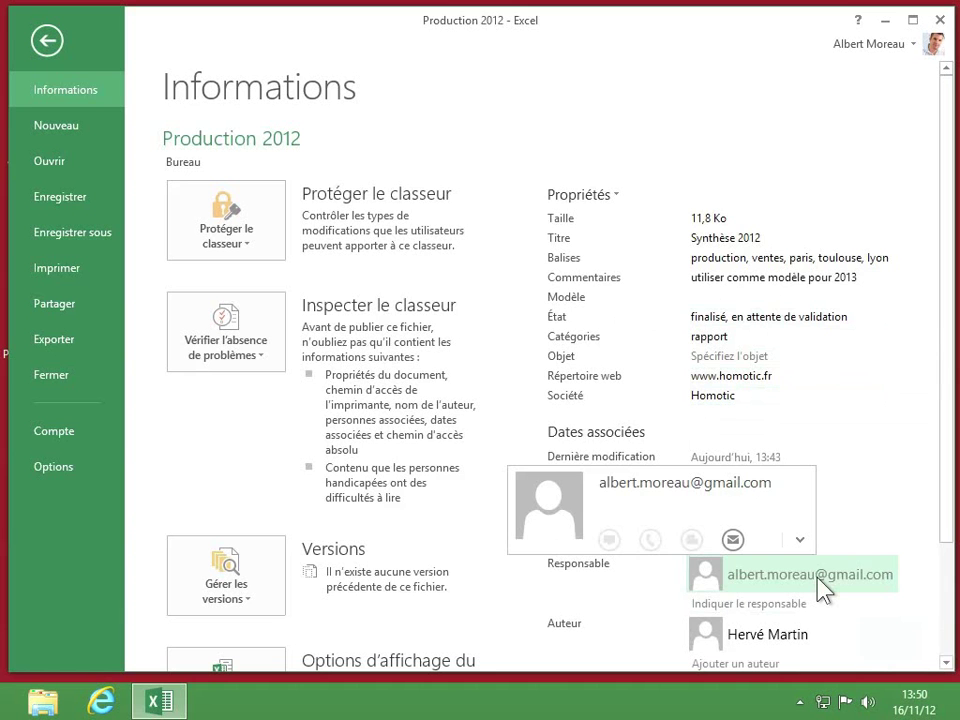
left_click(821, 603)
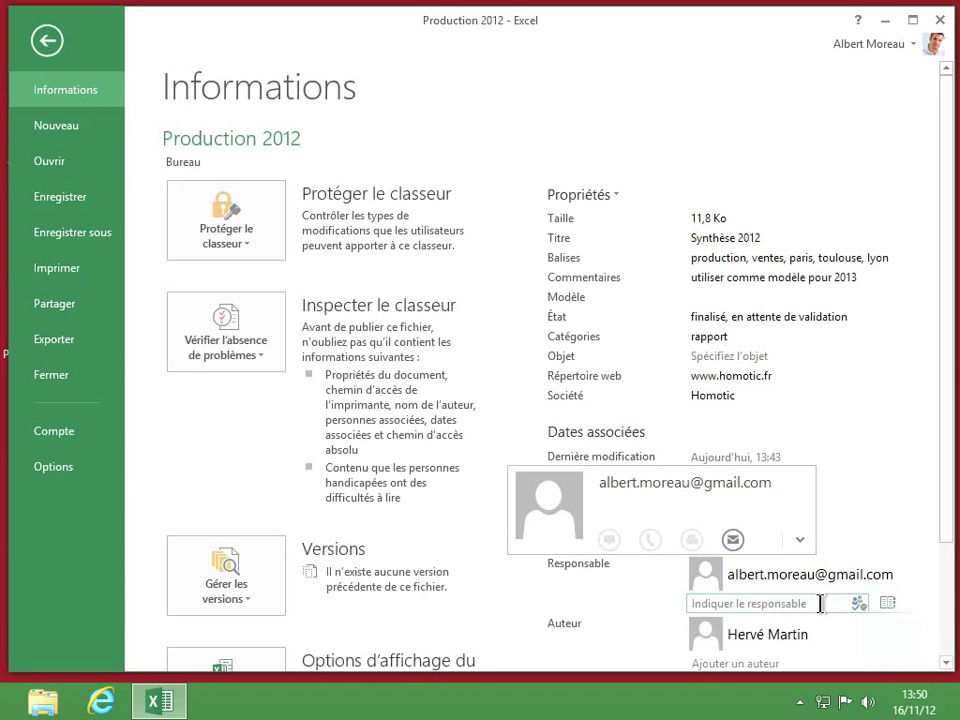
left_click(888, 603)
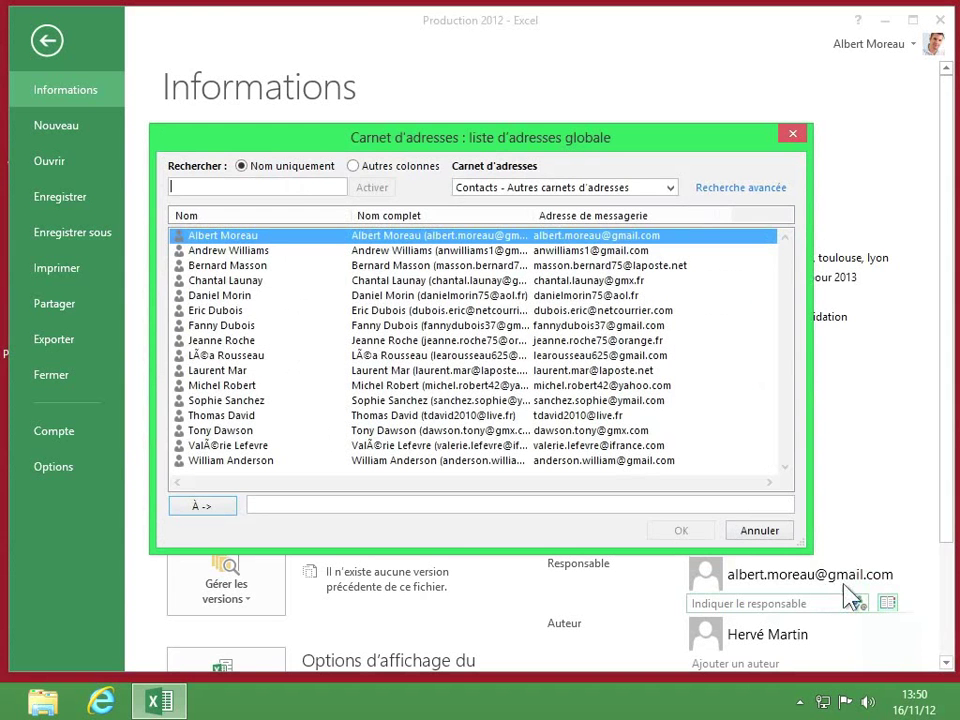
left_click(242, 325)
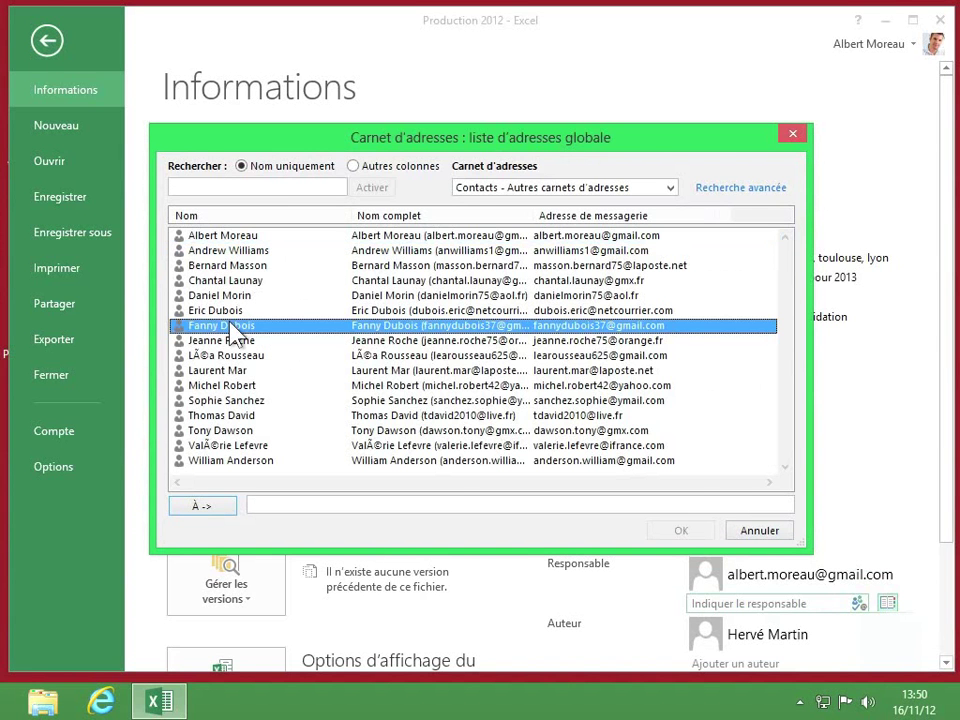
left_click(204, 507)
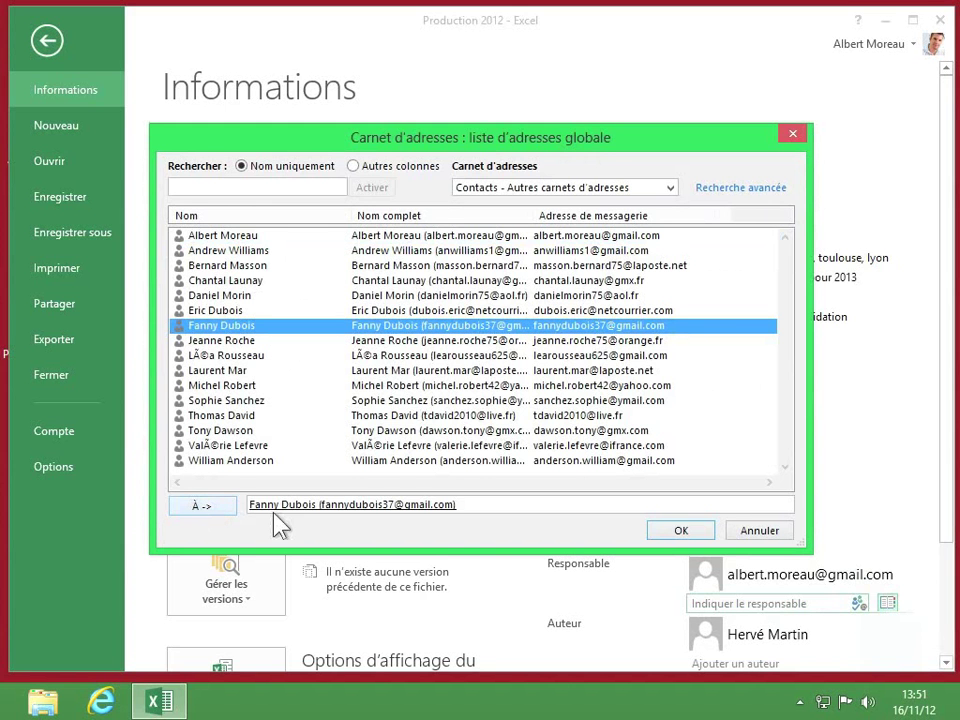
left_click(676, 542)
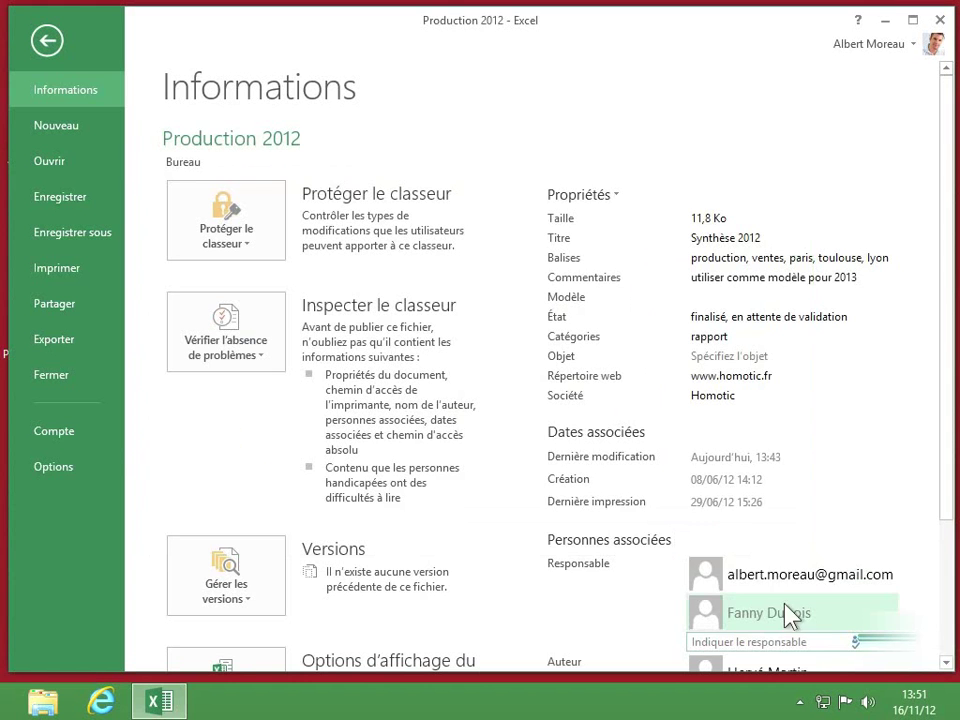
mouse_move(813, 624)
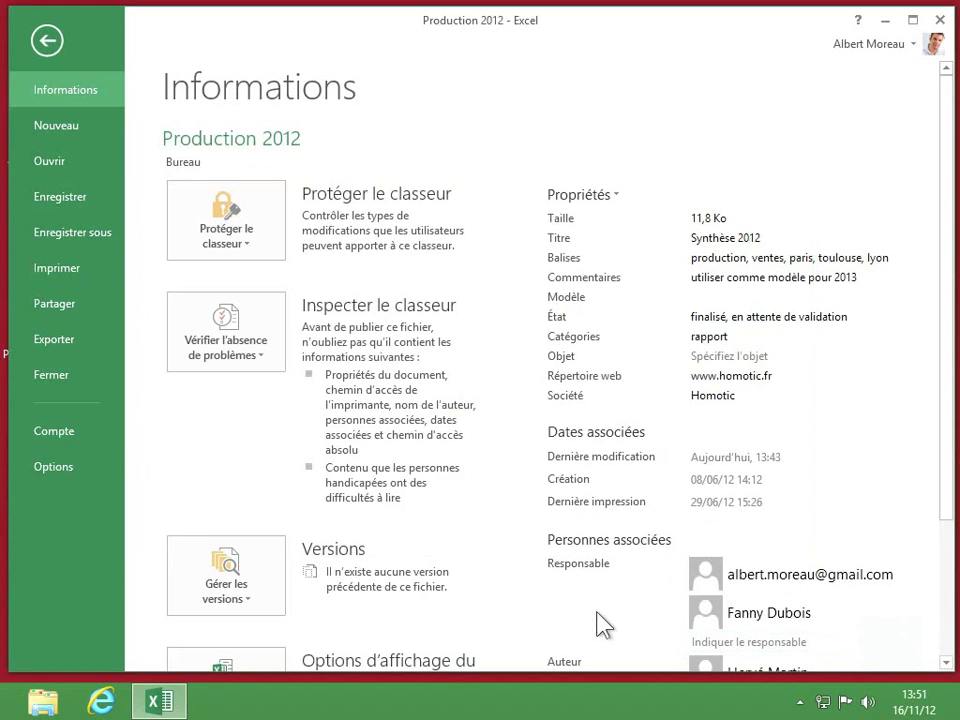
mouse_move(697, 625)
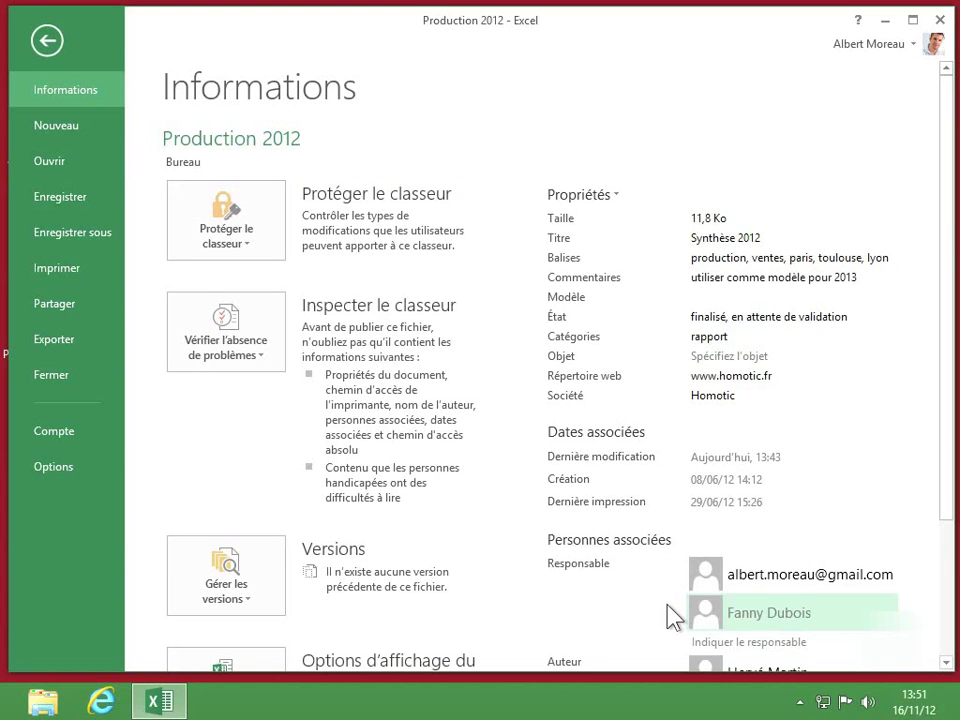
Step: Reduce the property list to fewer properties and display the document properties panel above the worksheet
scroll(672, 617, "down", 4)
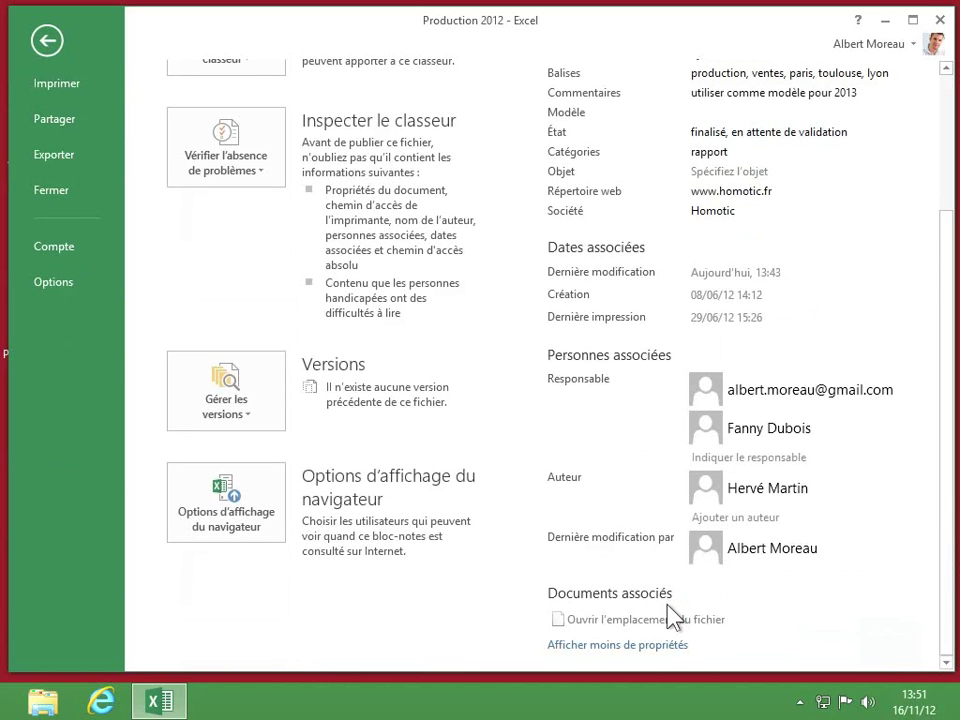
left_click(612, 645)
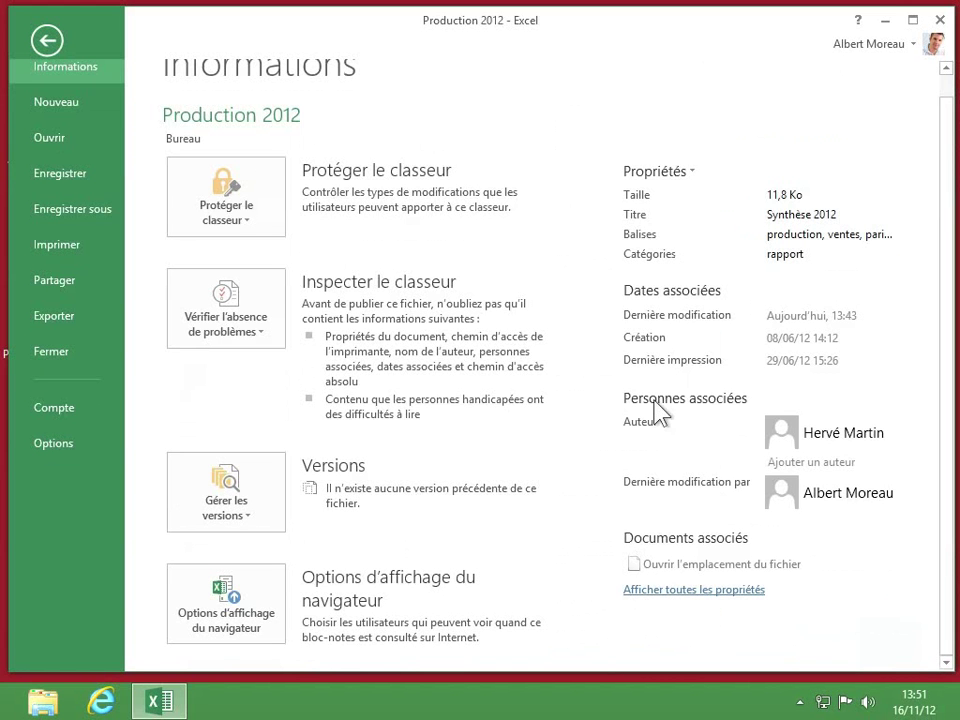
left_click(692, 173)
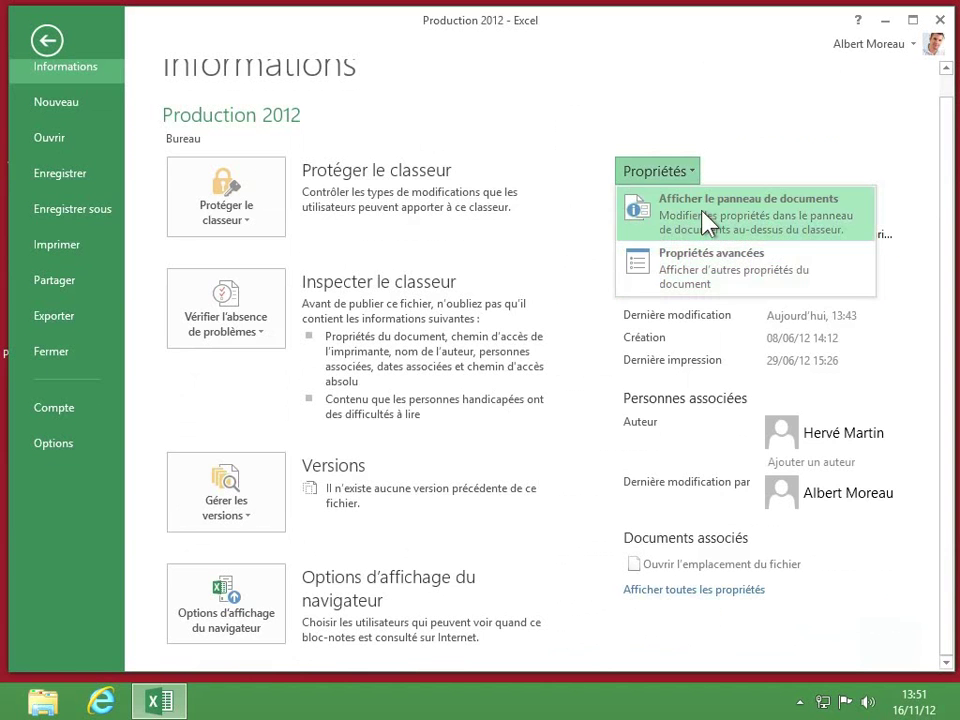
left_click(727, 224)
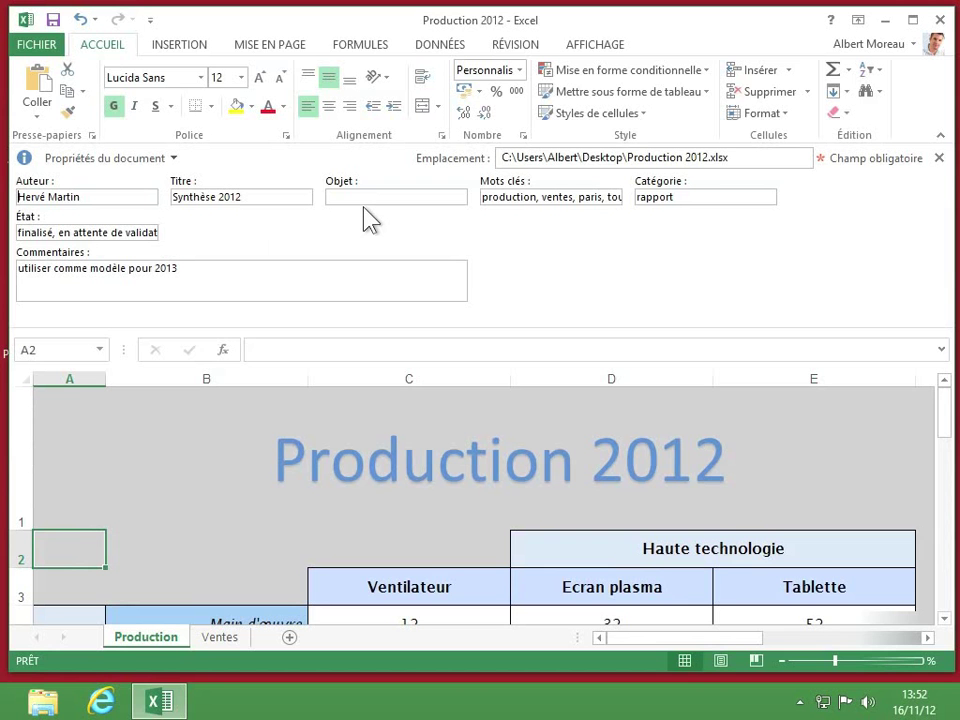
Step: Set the Objet property to "ventilateur, ecrans, tablette" and shrink the document panel to about one row of fields
left_click(340, 197)
type("ventilateur, ecrans, tablette")
left_click(745, 160)
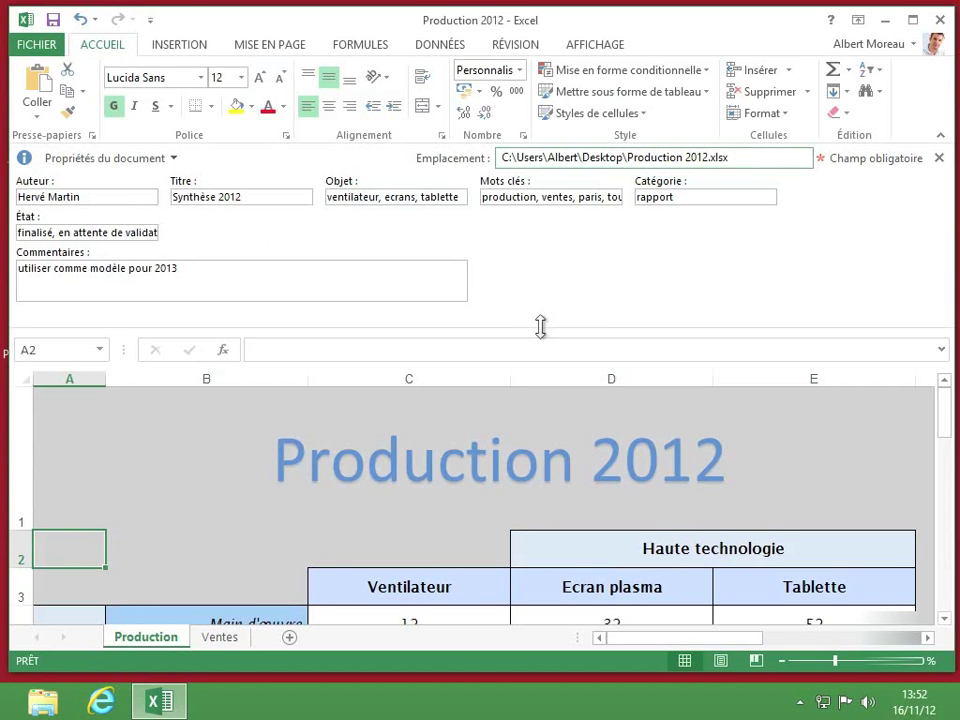
left_click_drag(540, 326, 535, 216)
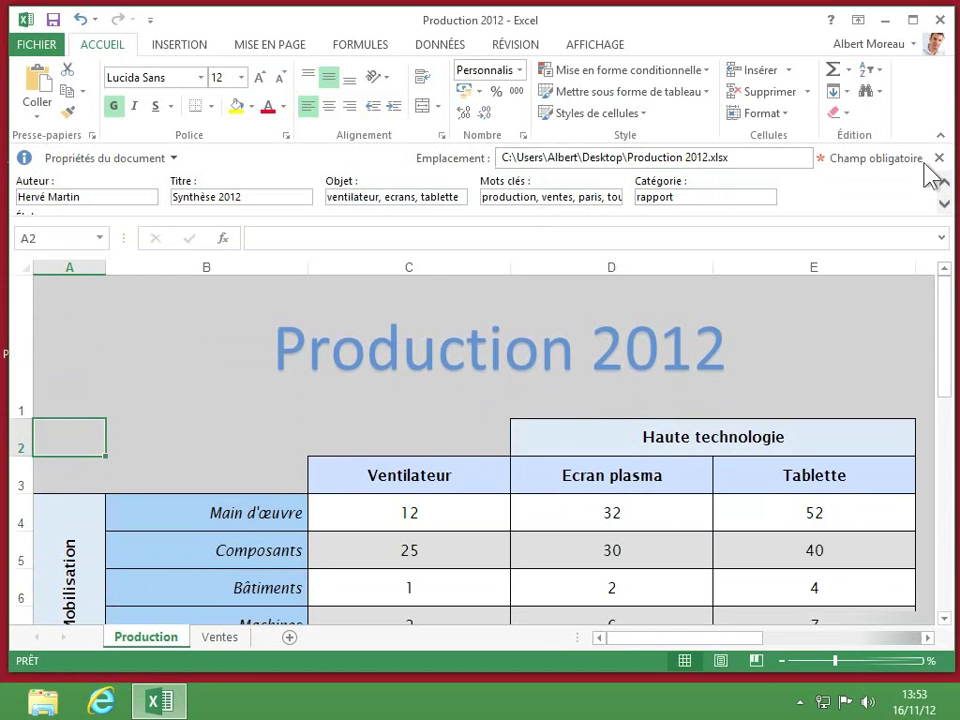
Step: Open the workbook's advanced properties and examine the Général, Résumé, Statistiques and Contenu information
left_click(172, 158)
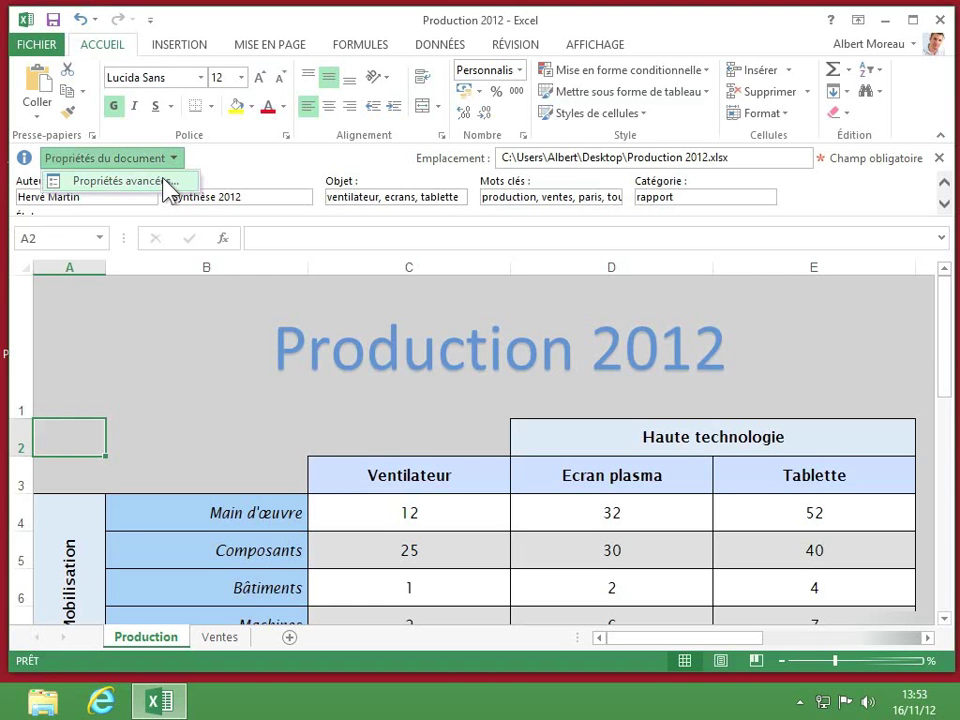
left_click(165, 182)
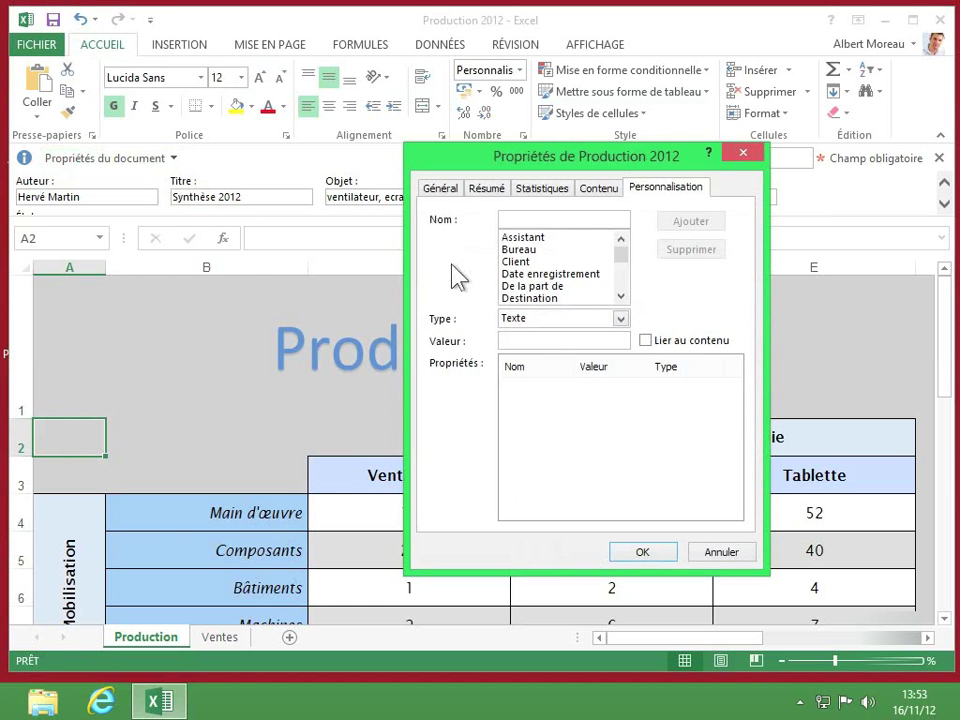
left_click(438, 192)
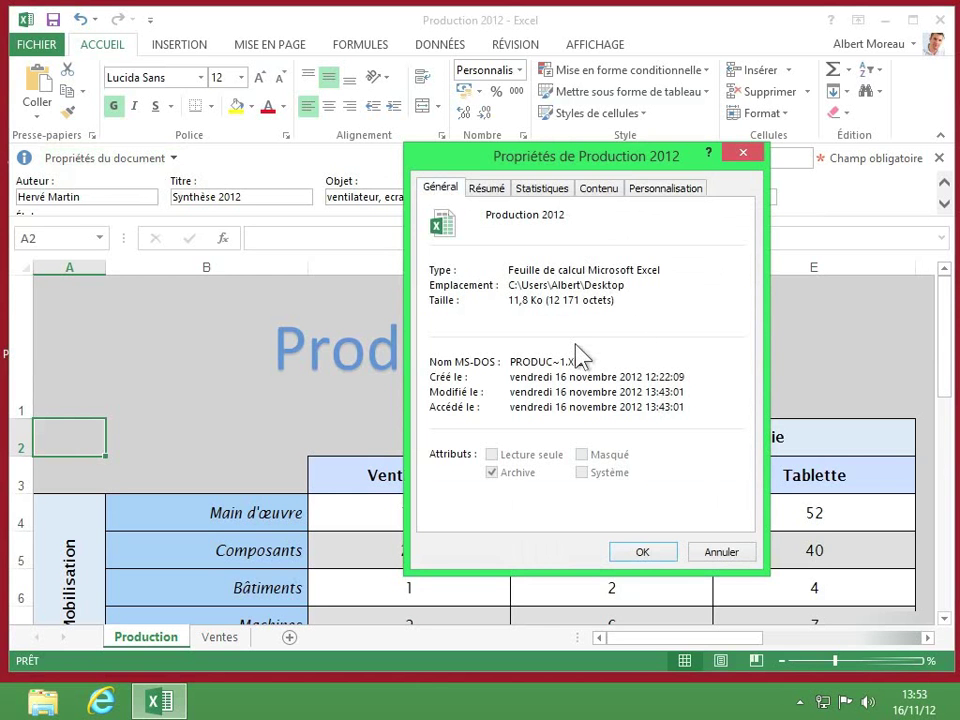
left_click(489, 191)
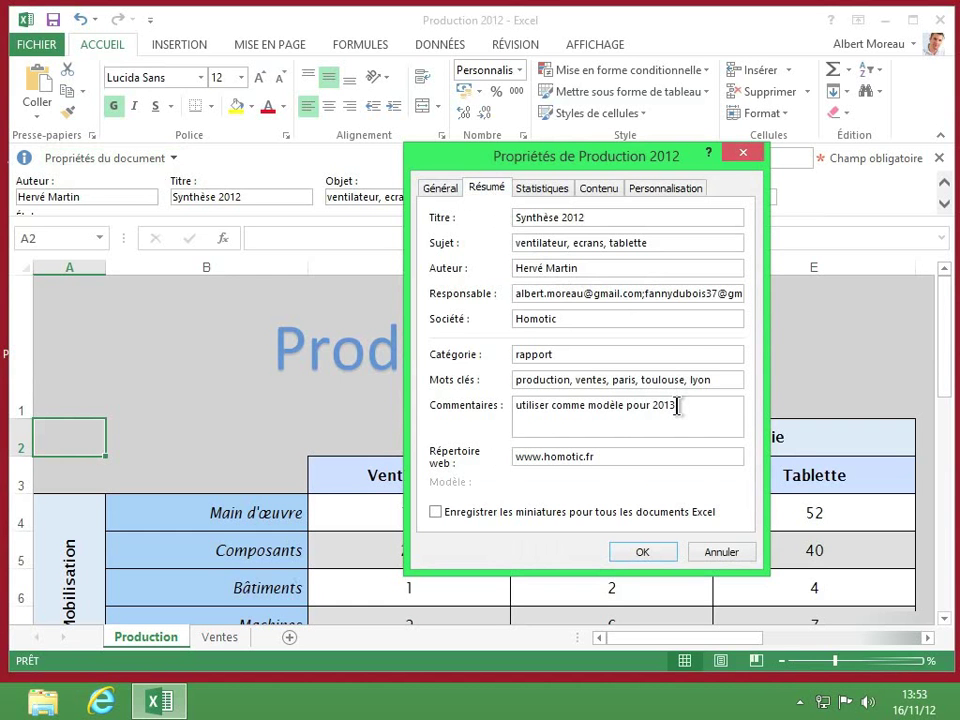
left_click(540, 189)
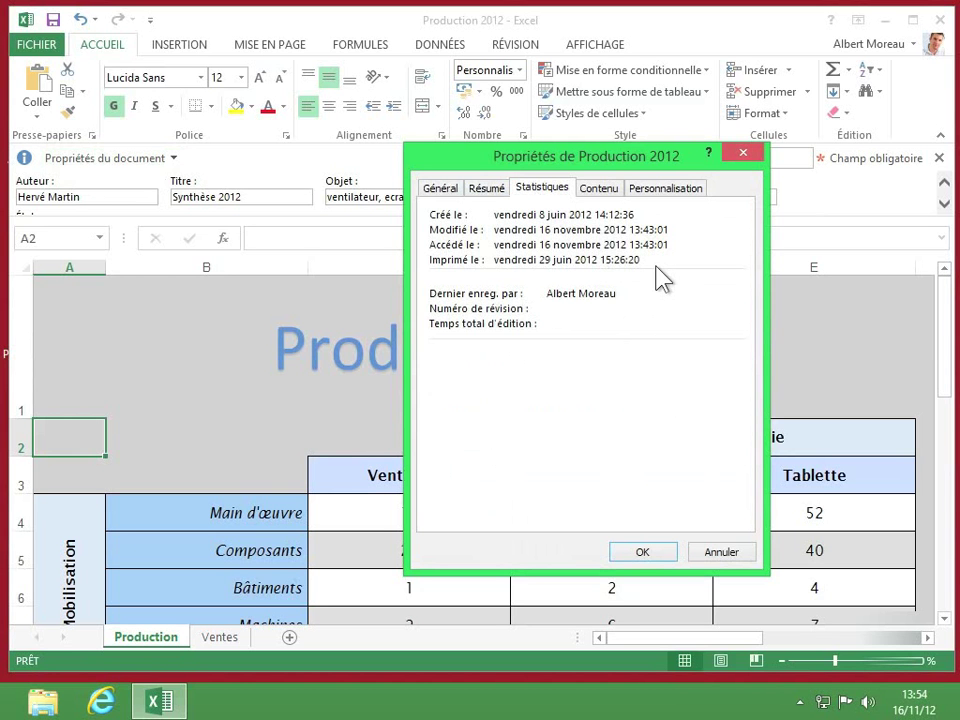
left_click(599, 190)
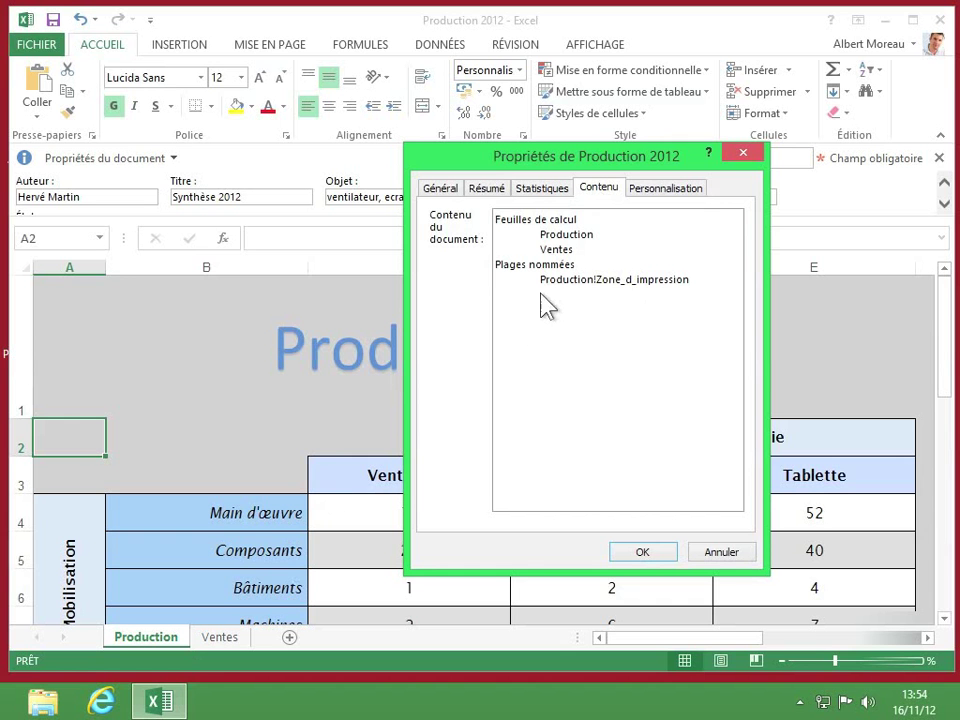
Step: Add the custom property "Terminée le" of type Date with the value 16/11/2012 and apply the advanced properties
left_click(667, 189)
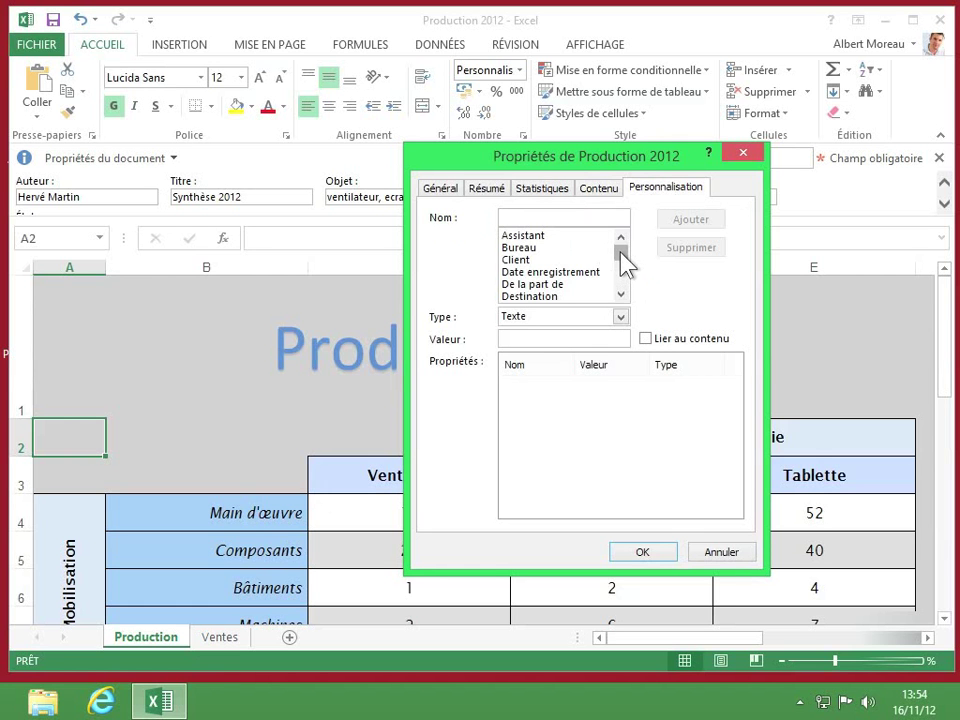
left_click_drag(622, 262, 622, 292)
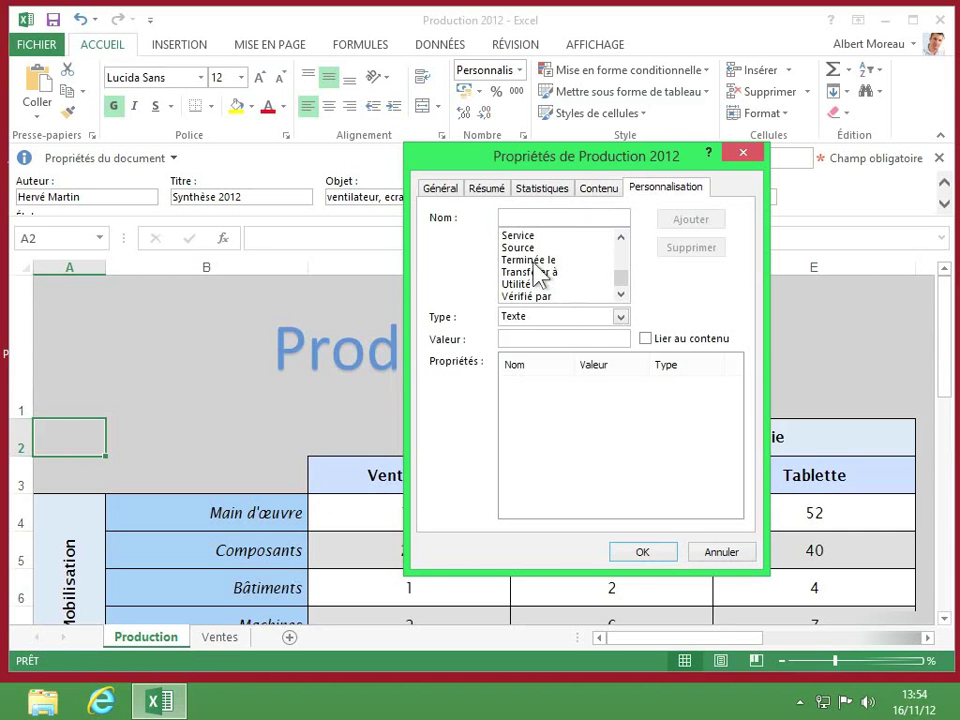
left_click(535, 260)
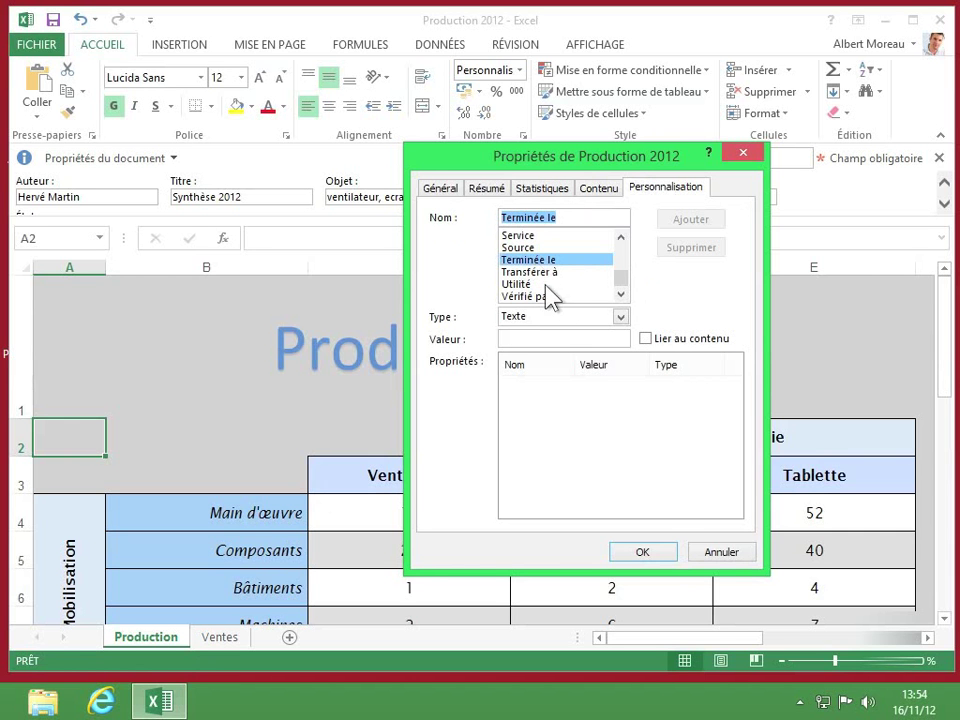
left_click(620, 317)
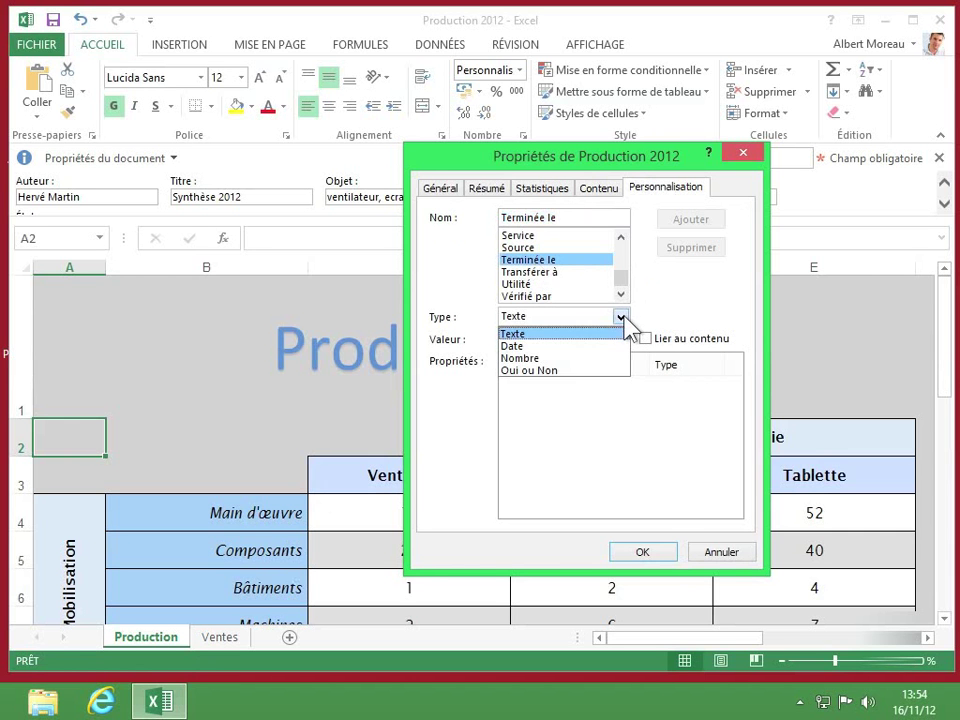
left_click(545, 344)
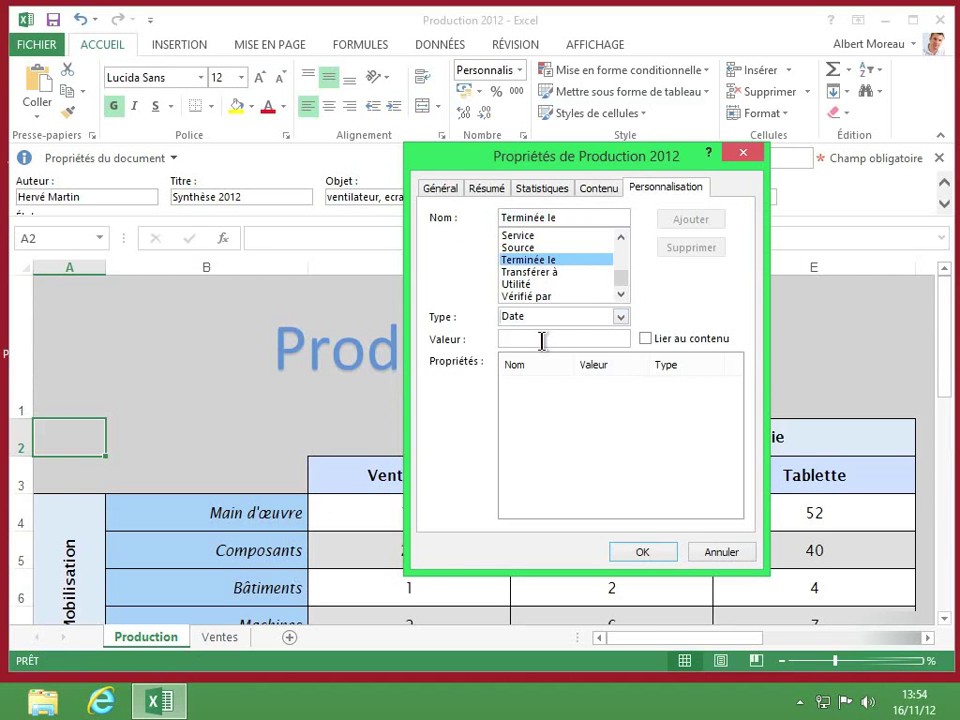
left_click(527, 338)
type("16/")
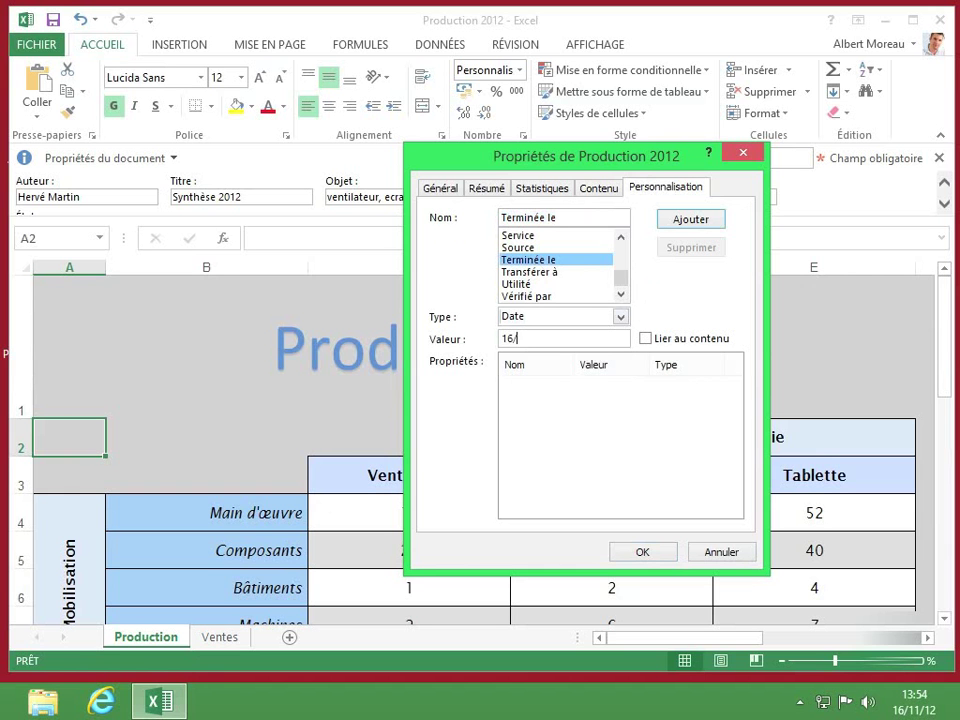
type("11/2012")
key("Return")
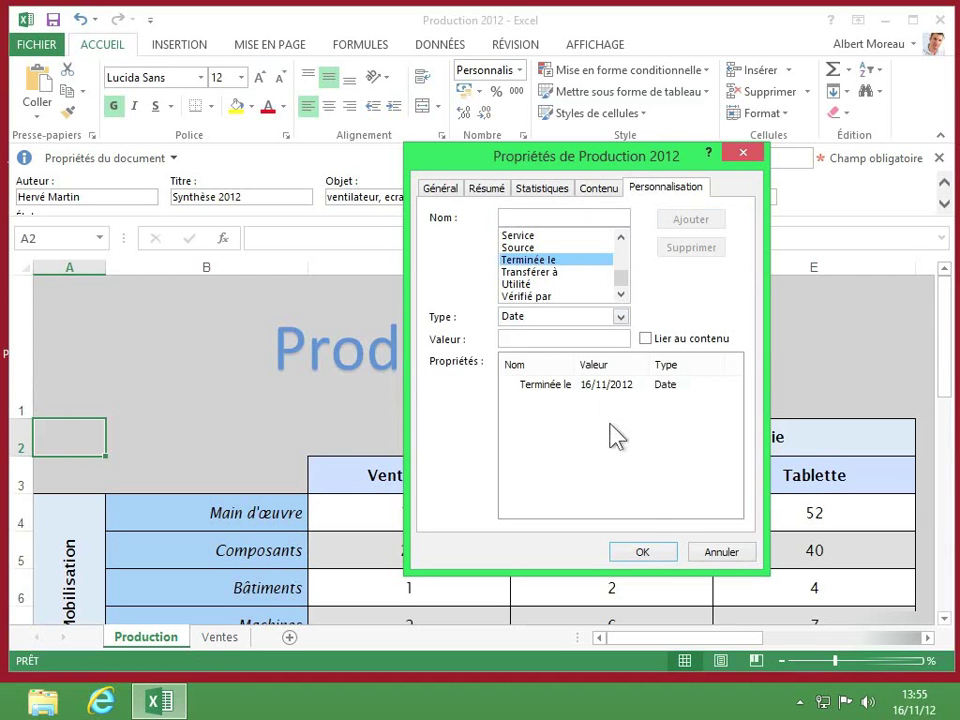
left_click(648, 554)
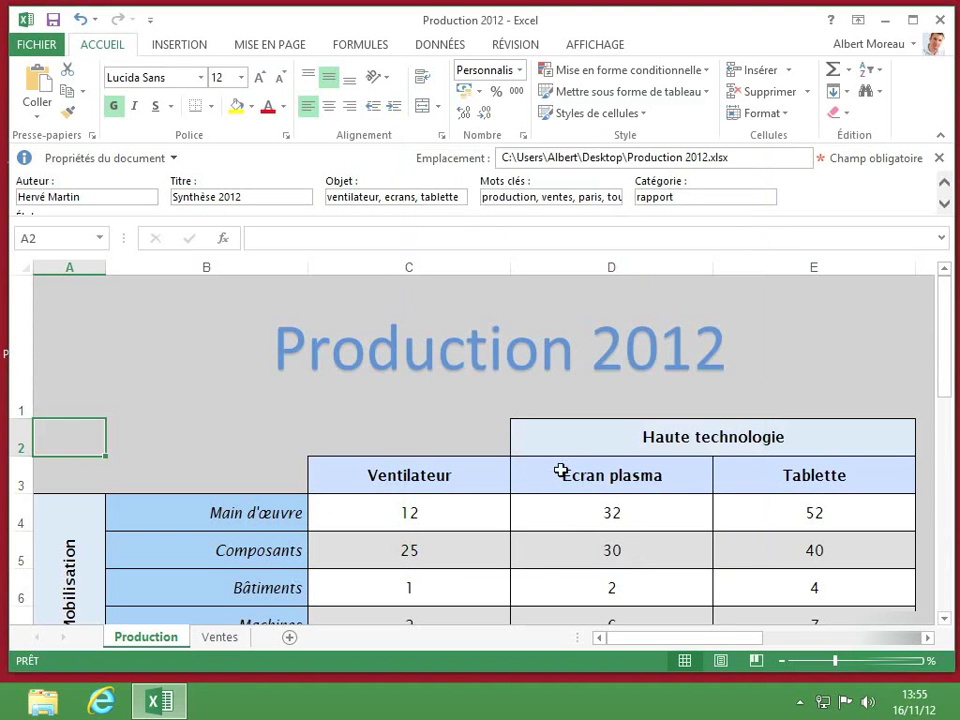